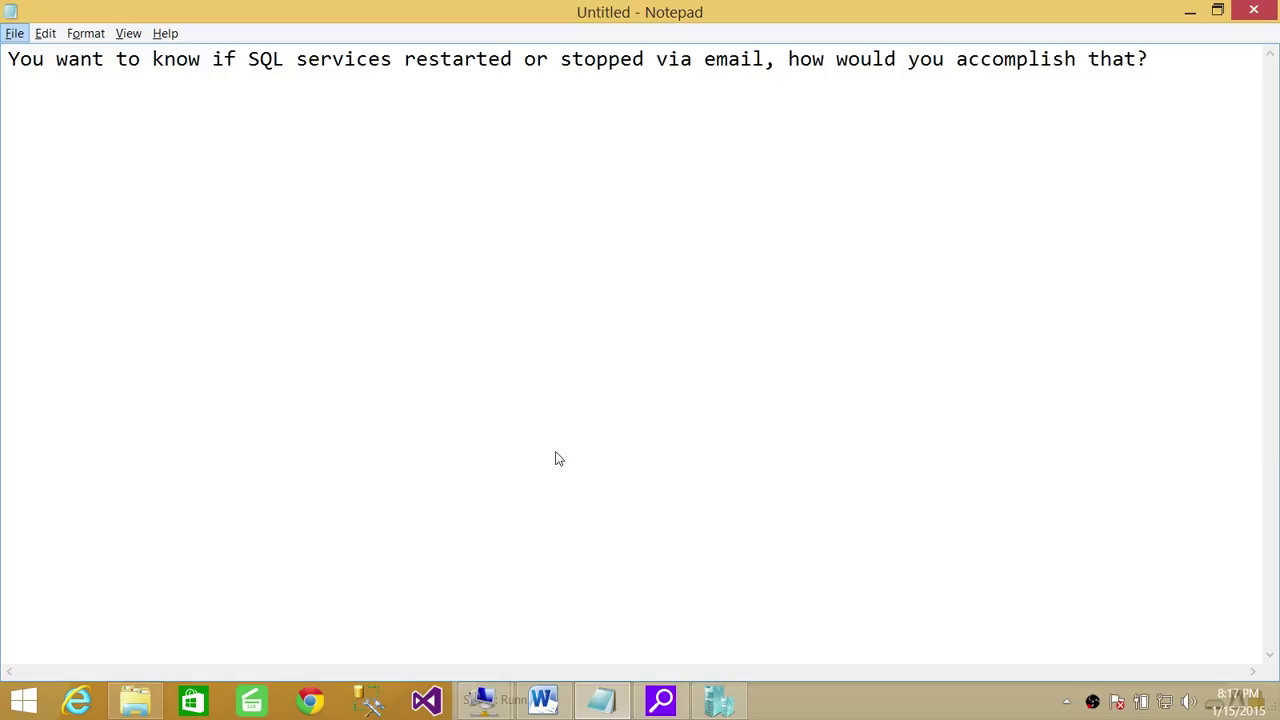
- Bring the DynamicsAX virtual machine forward from the VM Connection preview and shift Administrative Tools right
click(485, 700)
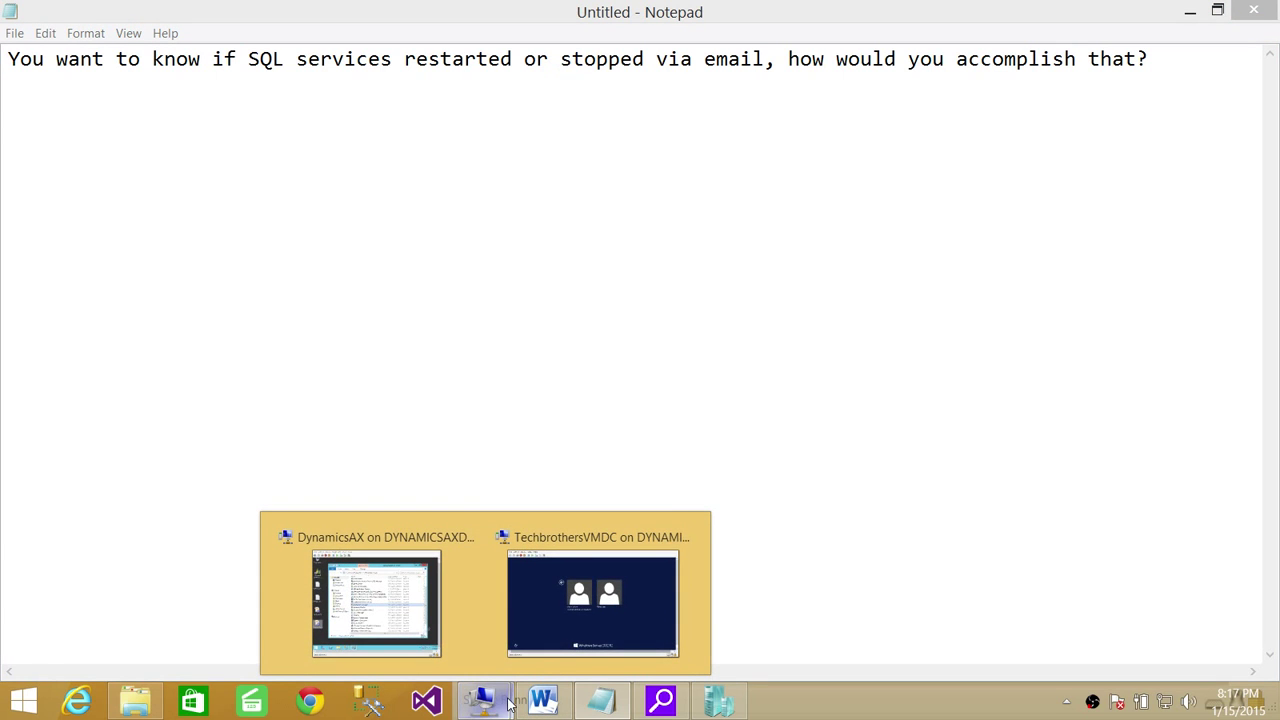
click(437, 601)
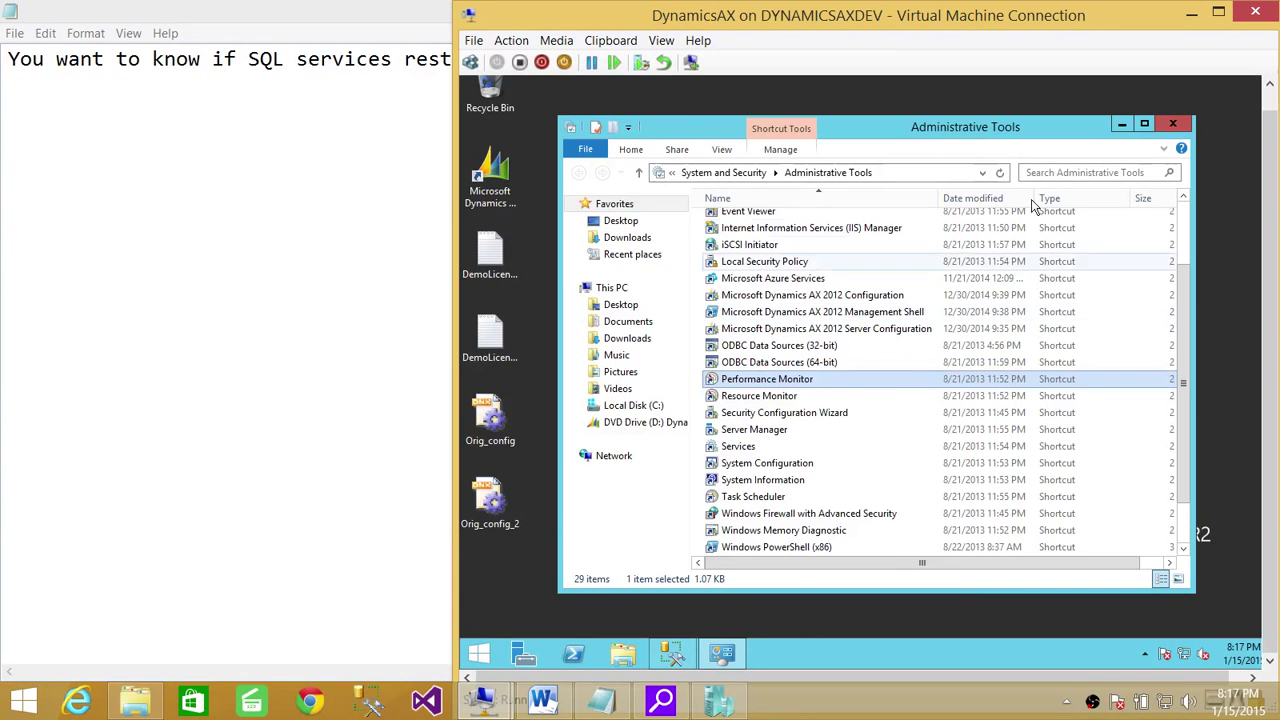
mouse_move(874, 127)
mouse_down()
mouse_move(915, 120)
mouse_move(895, 122)
mouse_up()
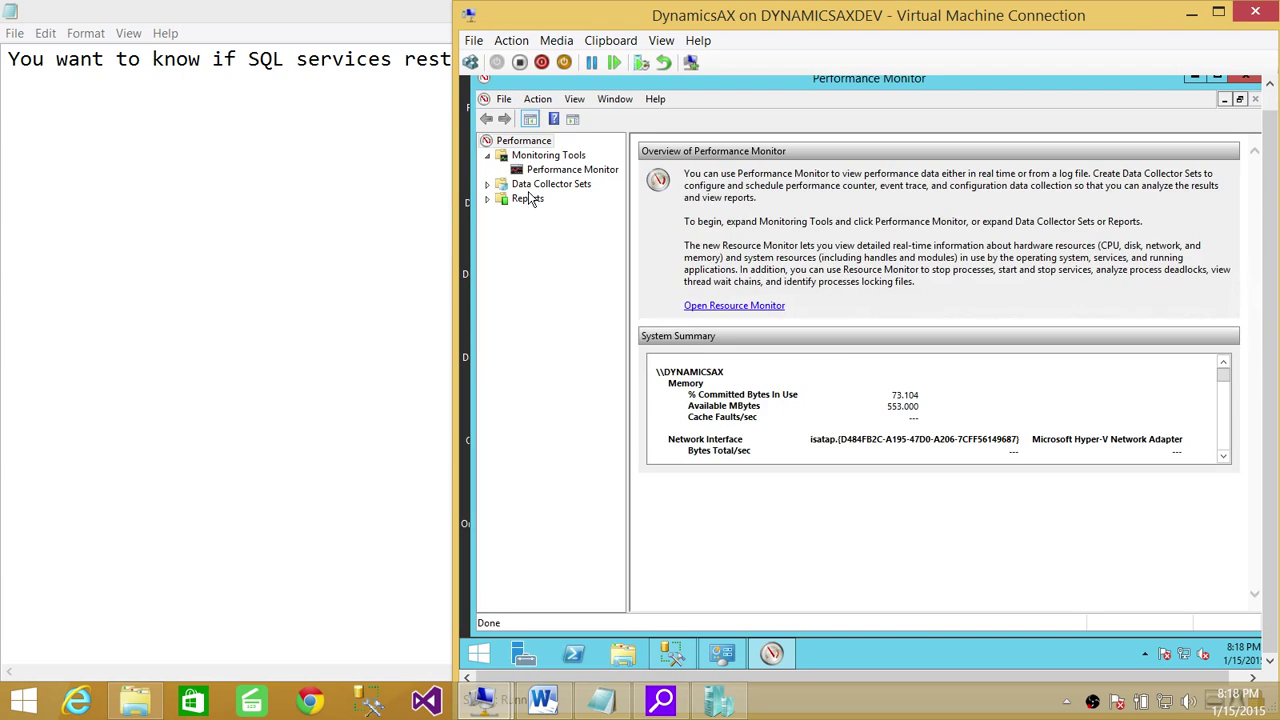
- Expand Data Collector Sets and its User Defined folder in the tree
click(488, 184)
click(540, 188)
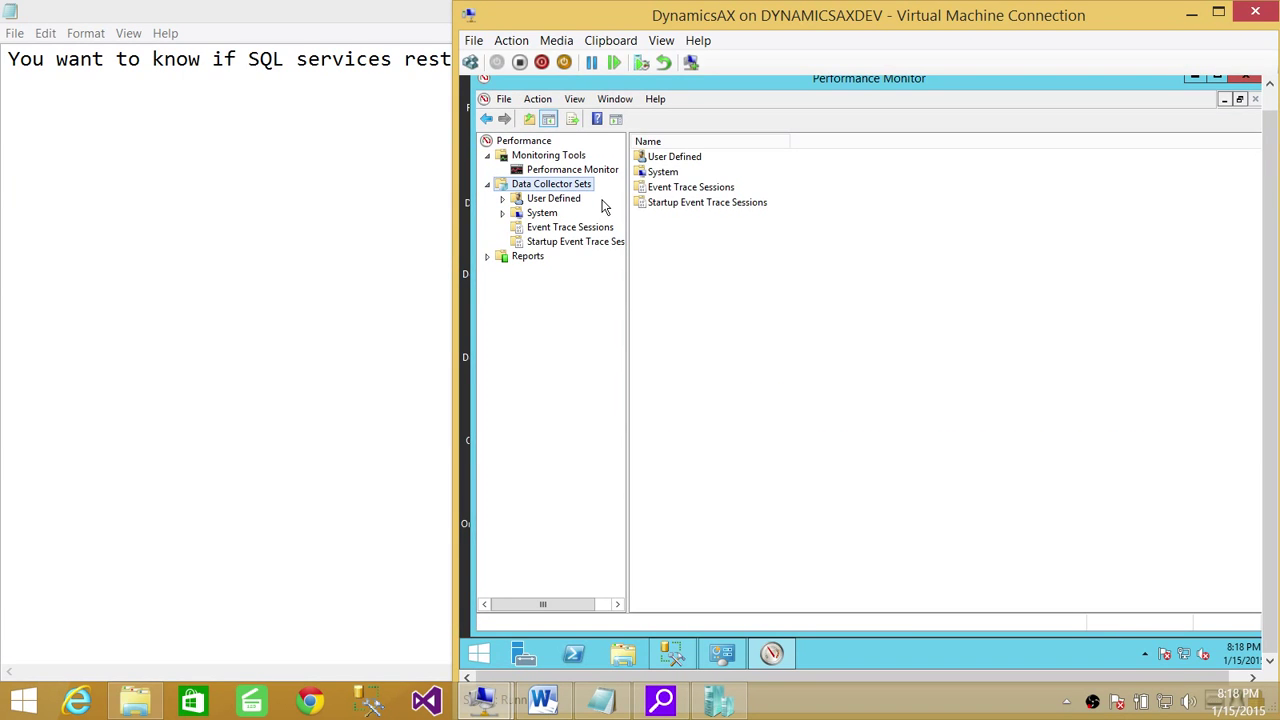
click(503, 199)
click(558, 199)
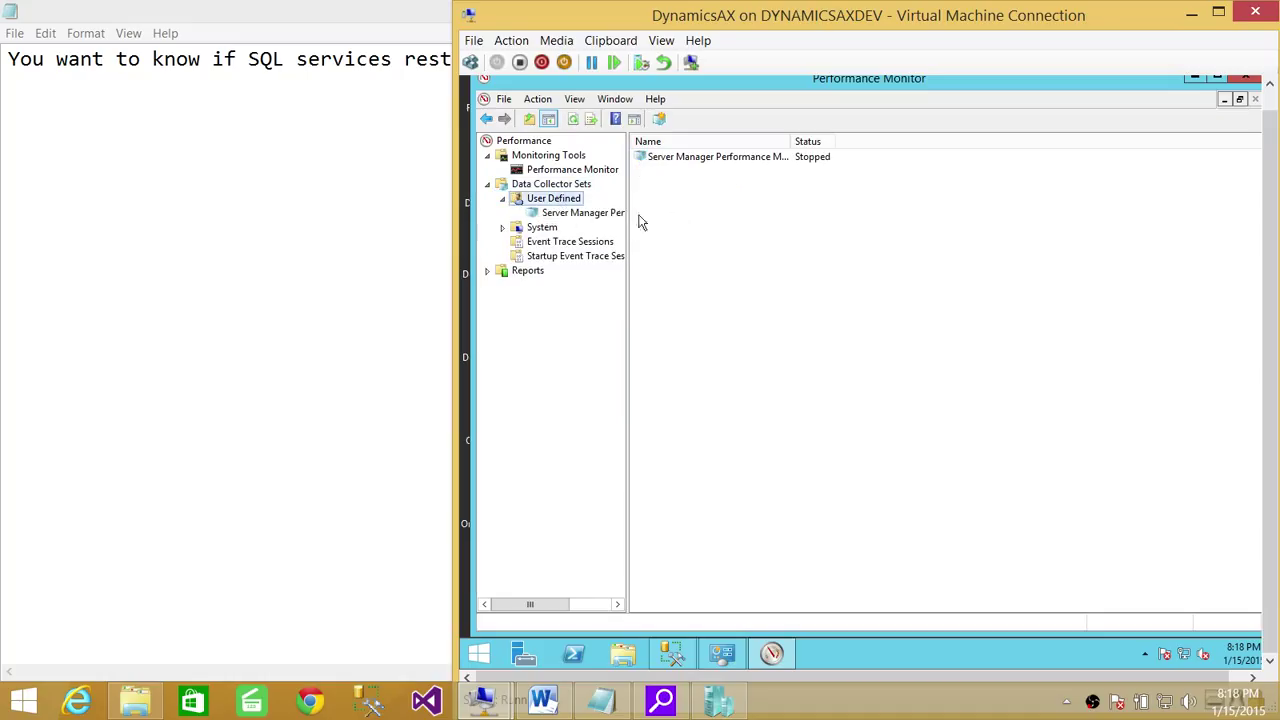
- Start a new User Defined data collector set using Create manually (Advanced)
right_click(571, 200)
mouse_move(663, 210)
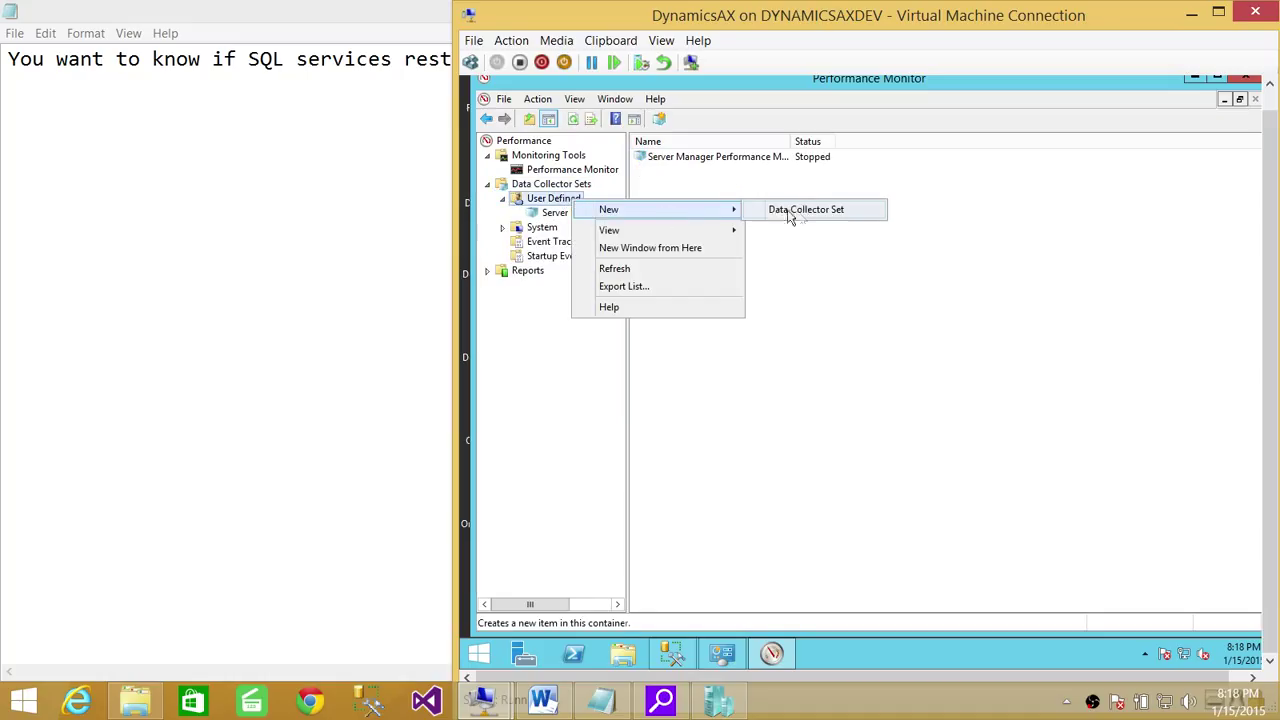
click(805, 212)
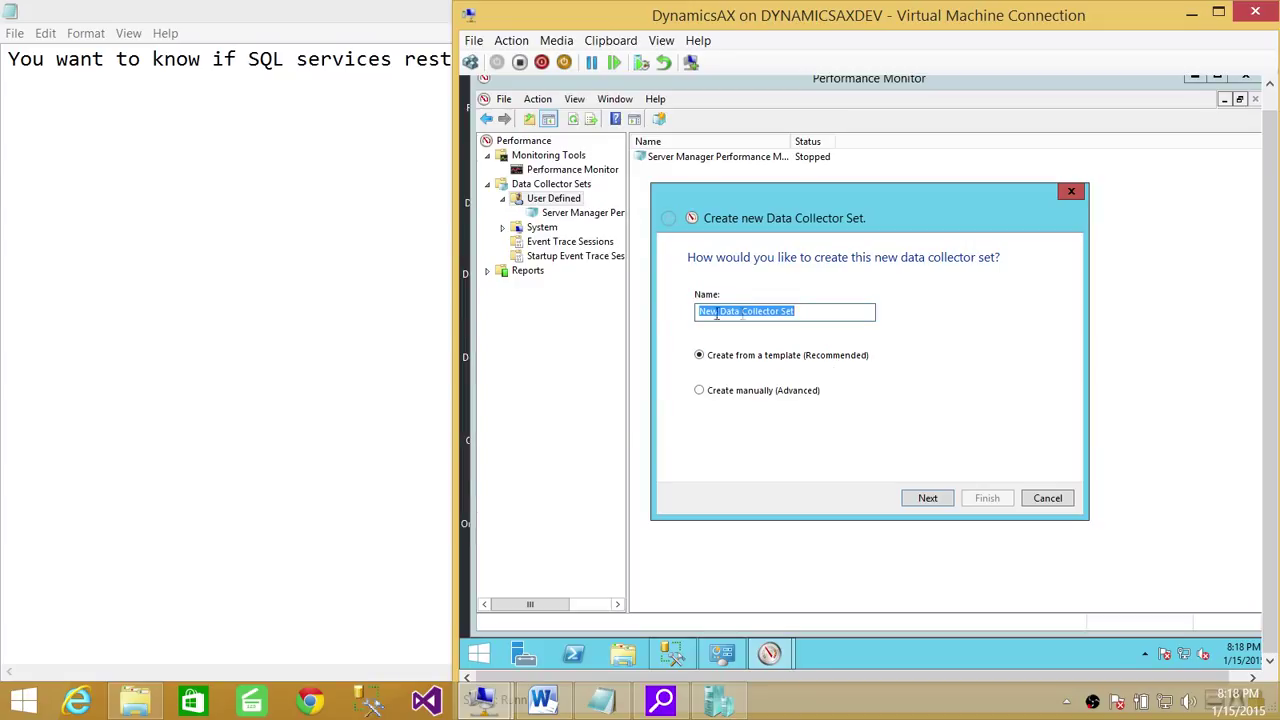
click(699, 391)
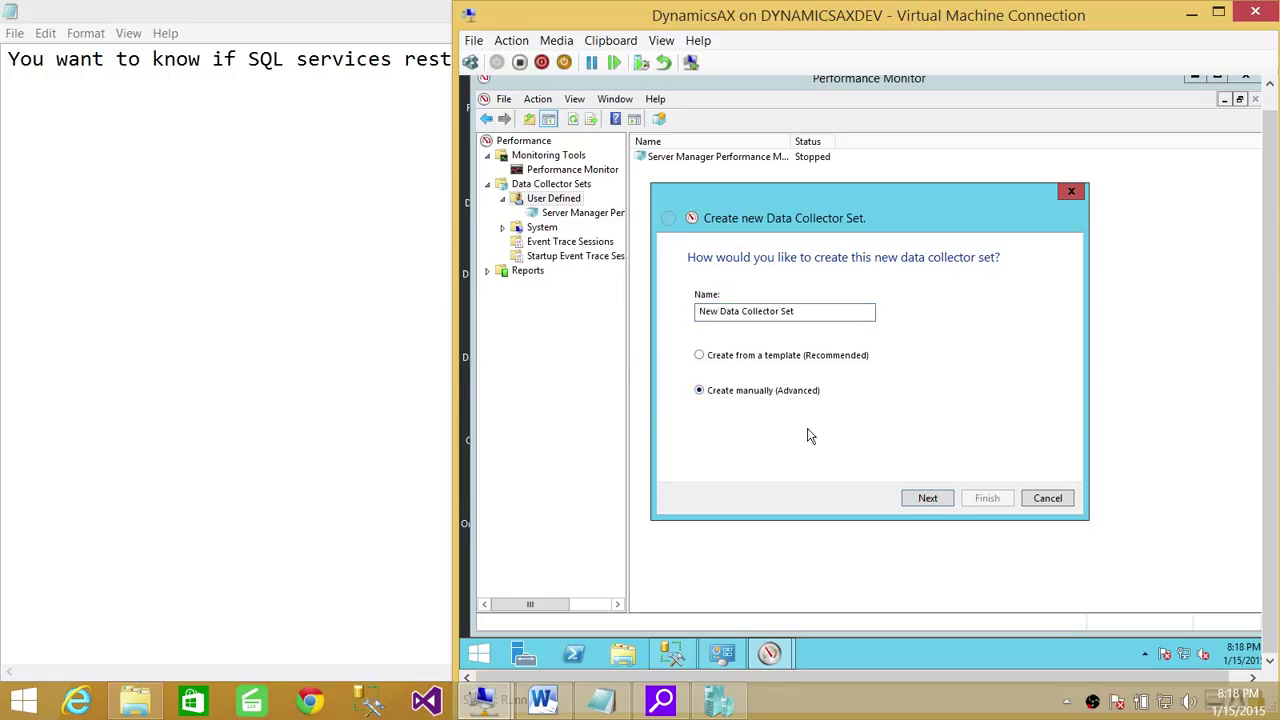
click(930, 499)
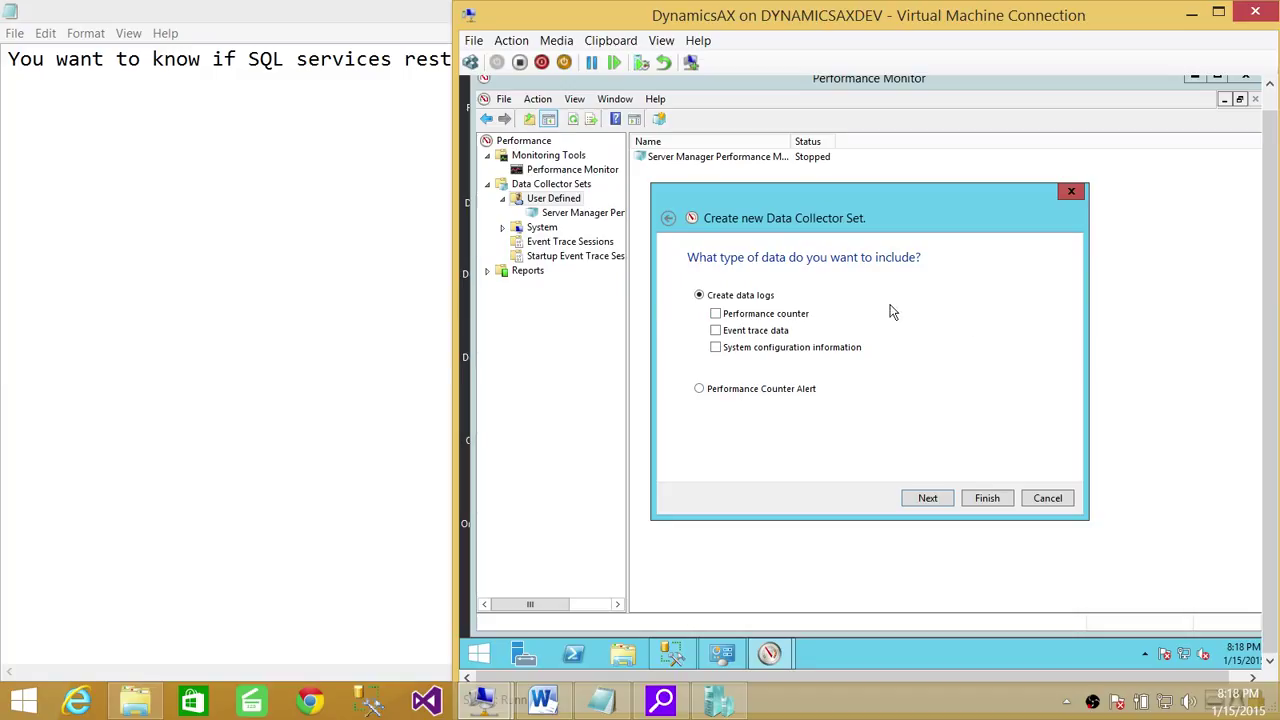
- Log event trace data with sqlserver added as the event trace provider, selecting its Filter property
click(716, 331)
click(930, 499)
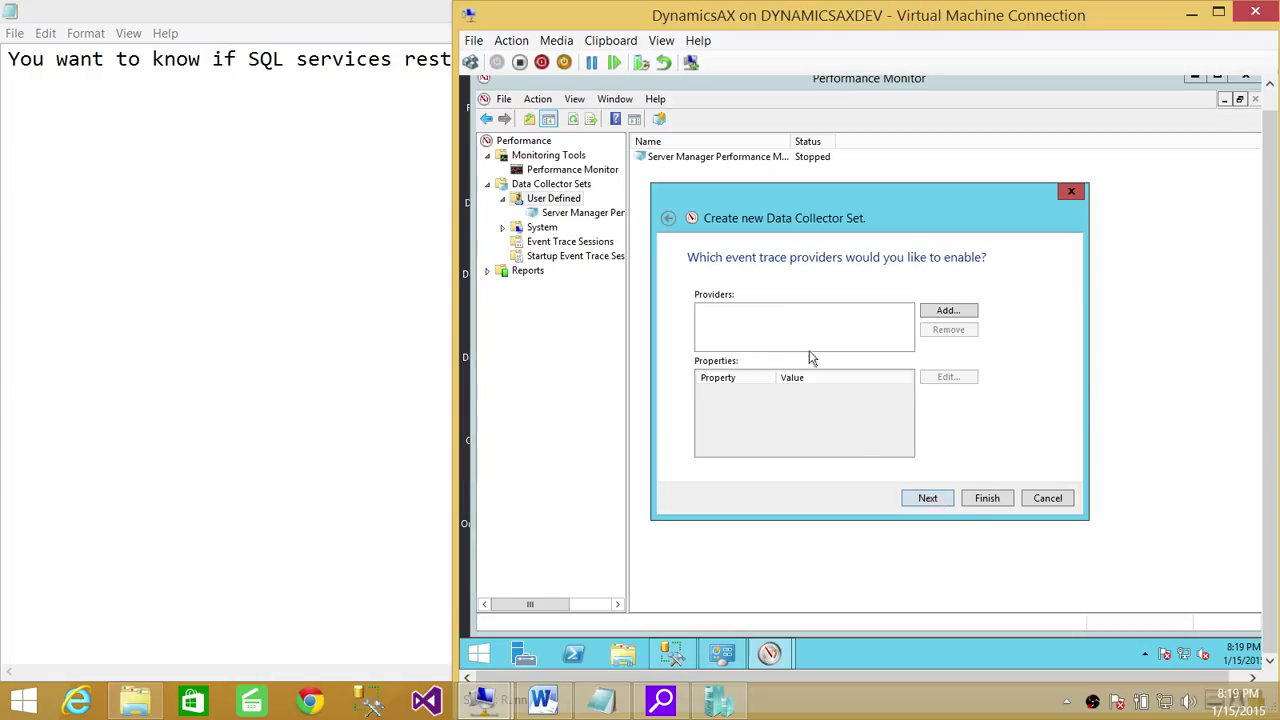
click(934, 314)
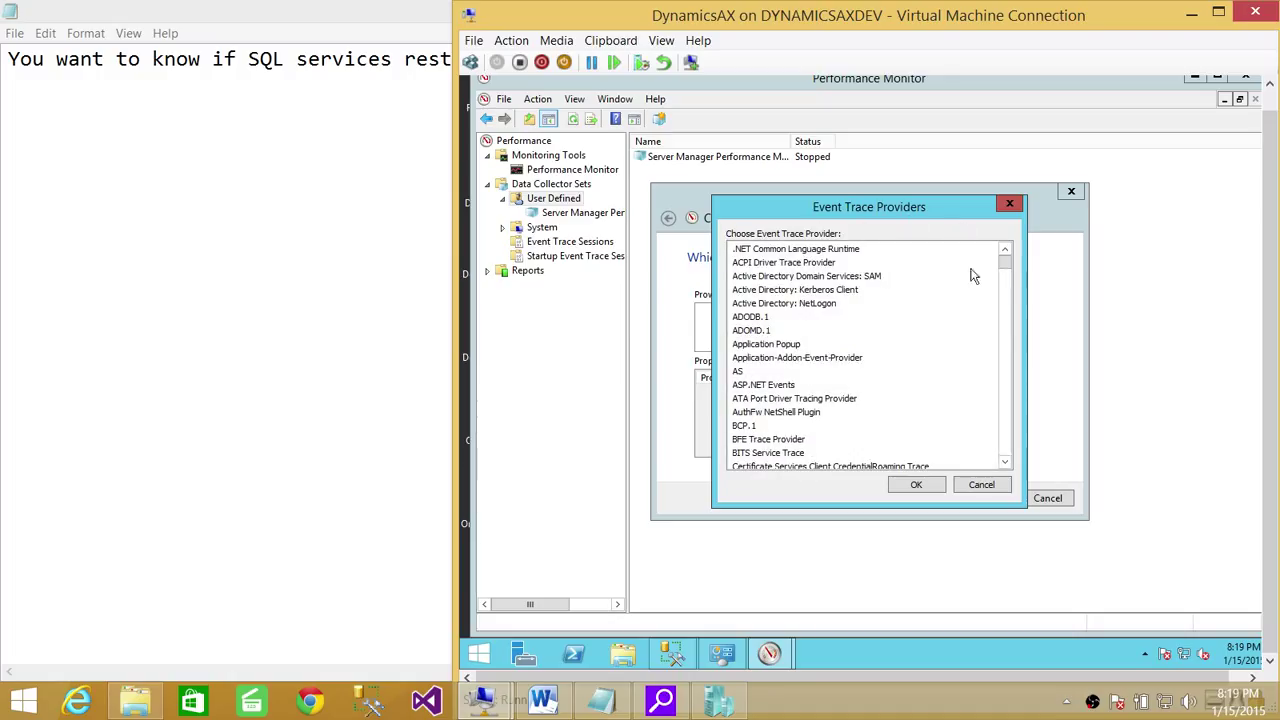
click(754, 400)
key(s)
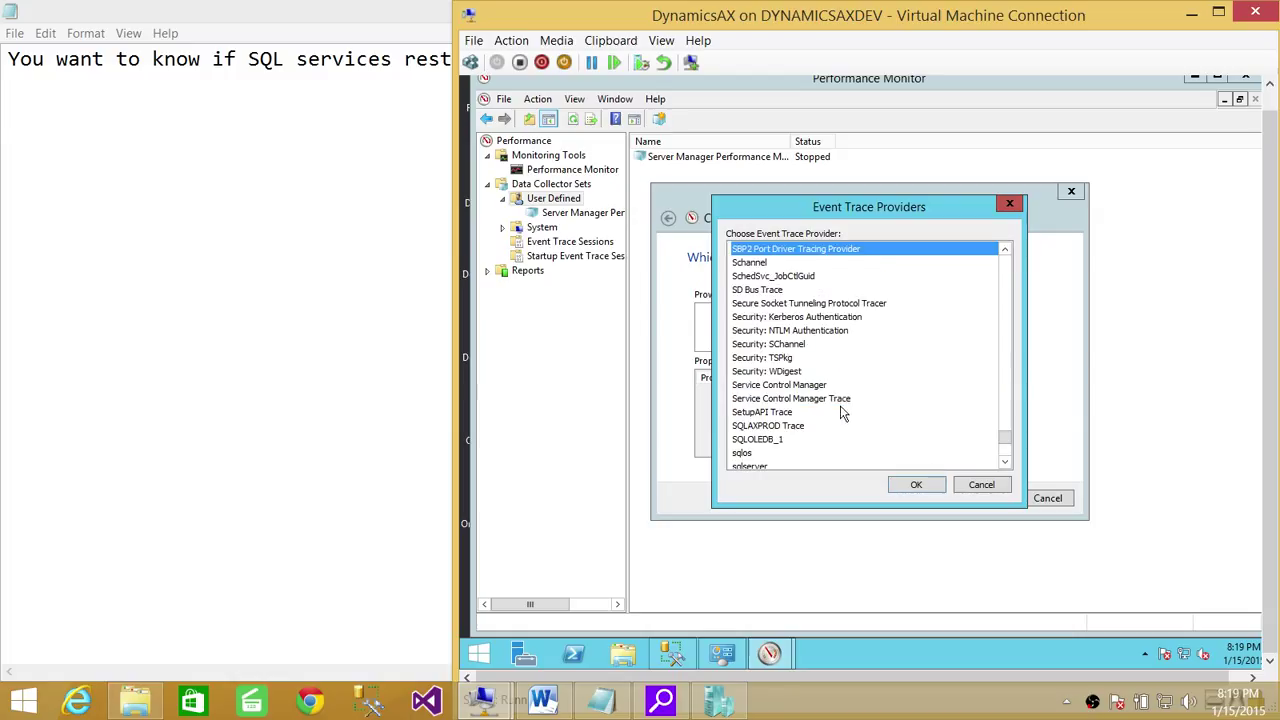
scroll(845, 410, down, 1)
click(750, 427)
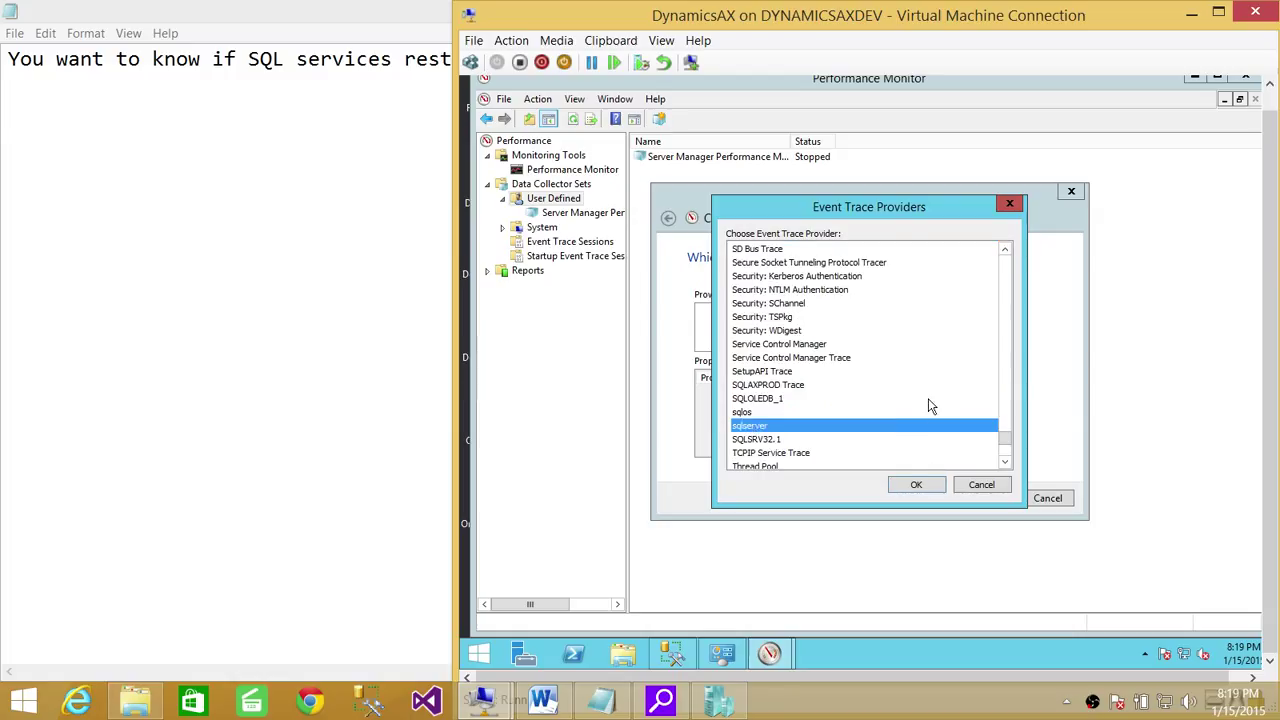
click(912, 485)
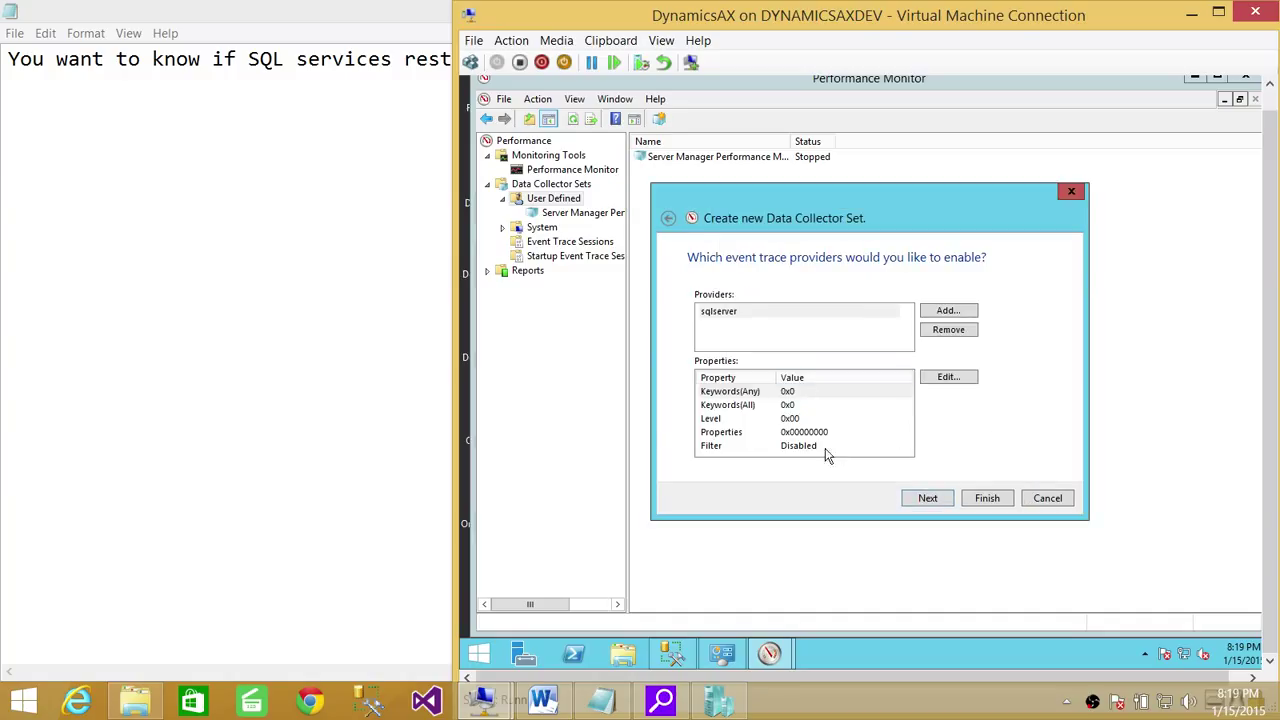
click(801, 450)
- Enable the sqlserver provider filter with filter data 'stopped' and 'Started' on separate lines
click(948, 377)
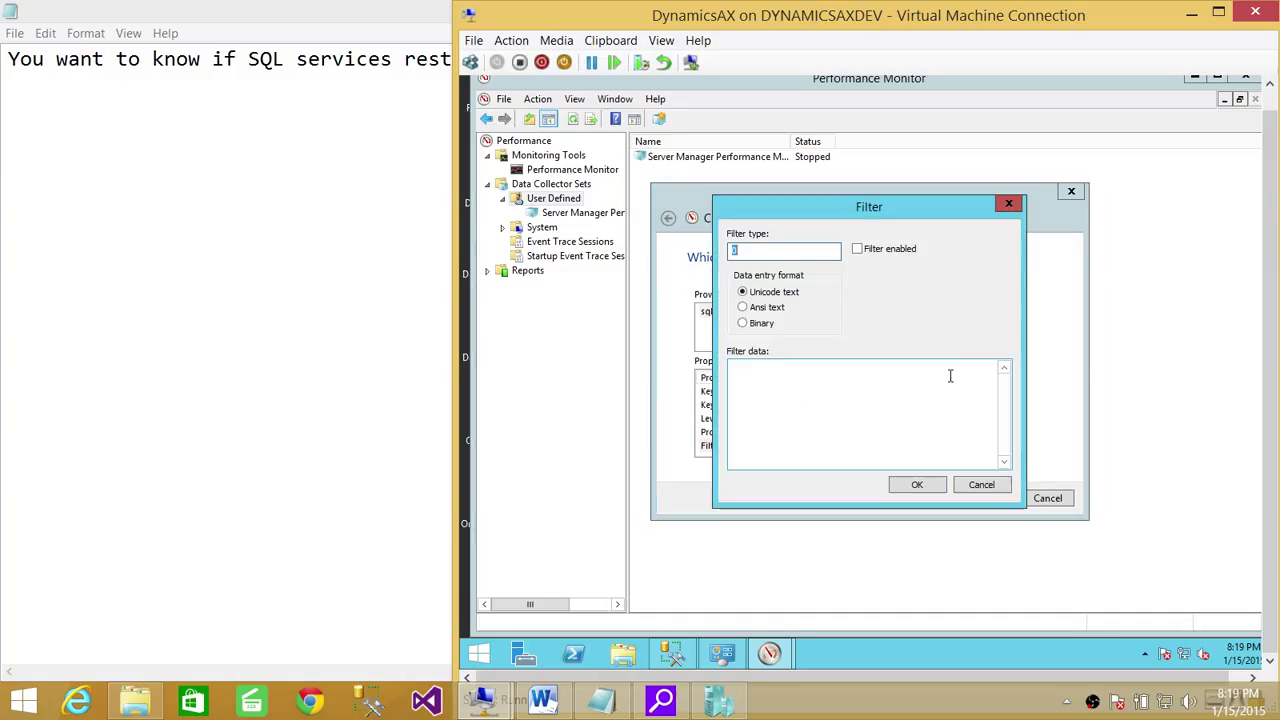
click(863, 248)
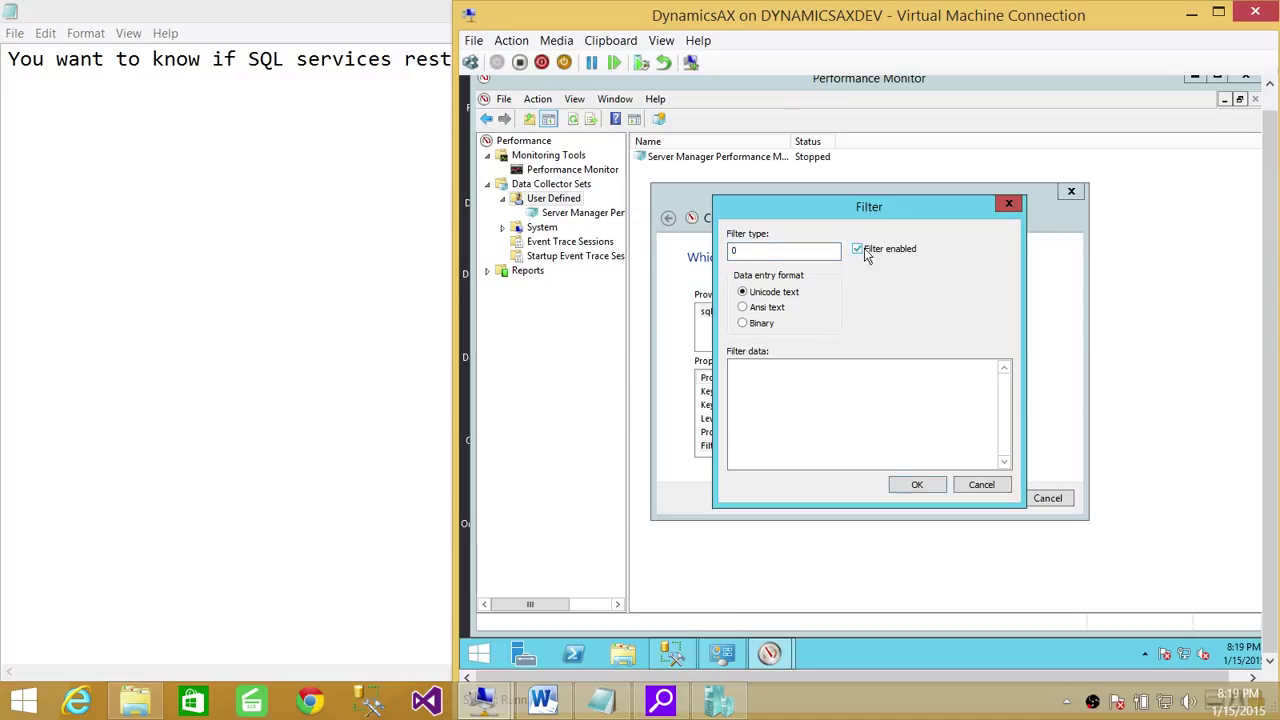
click(795, 390)
text(store)
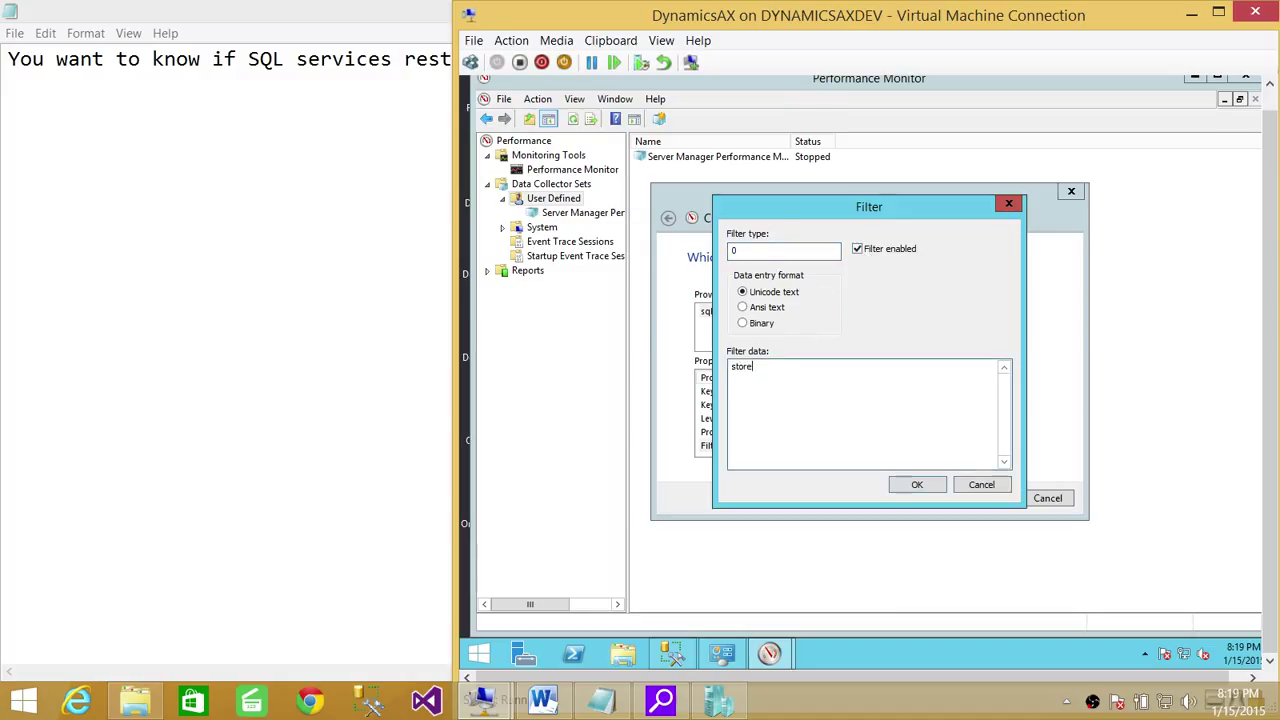
key(BackSpace)
text(pped)
key(Return)
text(Started)
- In Management Studio, expand SQL Server Agent > Alerts to show the existing replication alerts
click(672, 653)
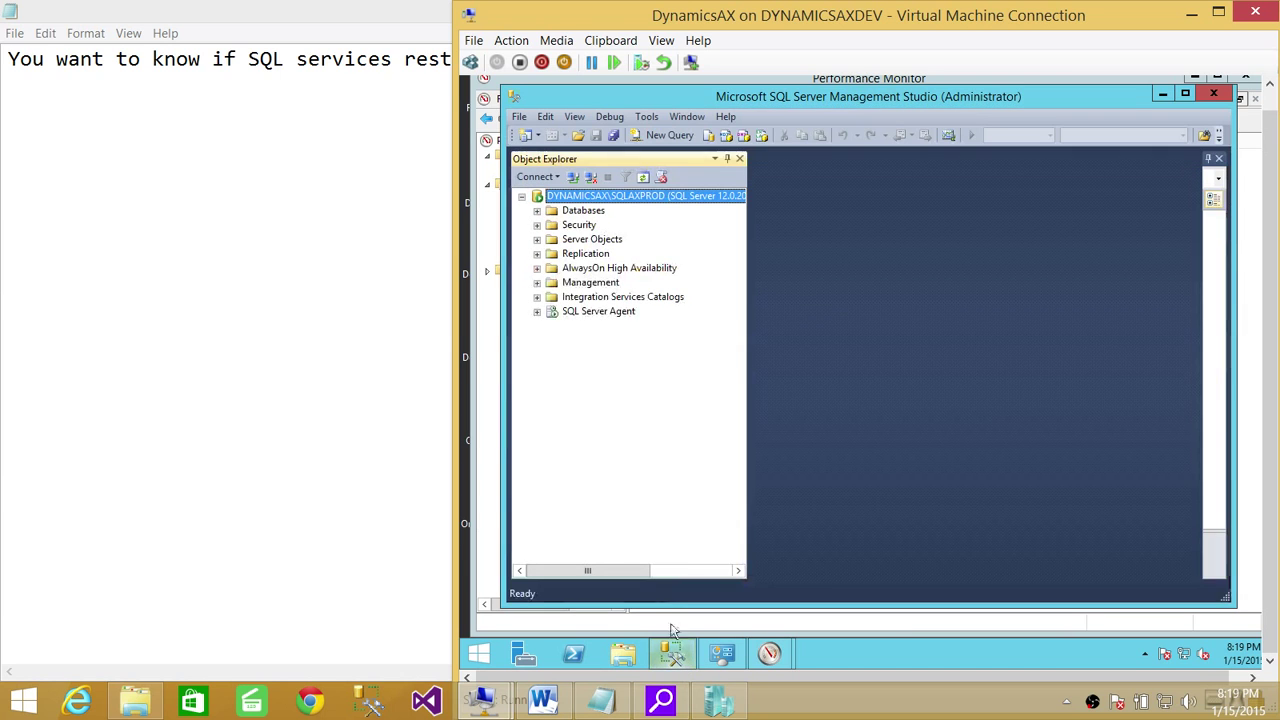
click(566, 312)
click(537, 311)
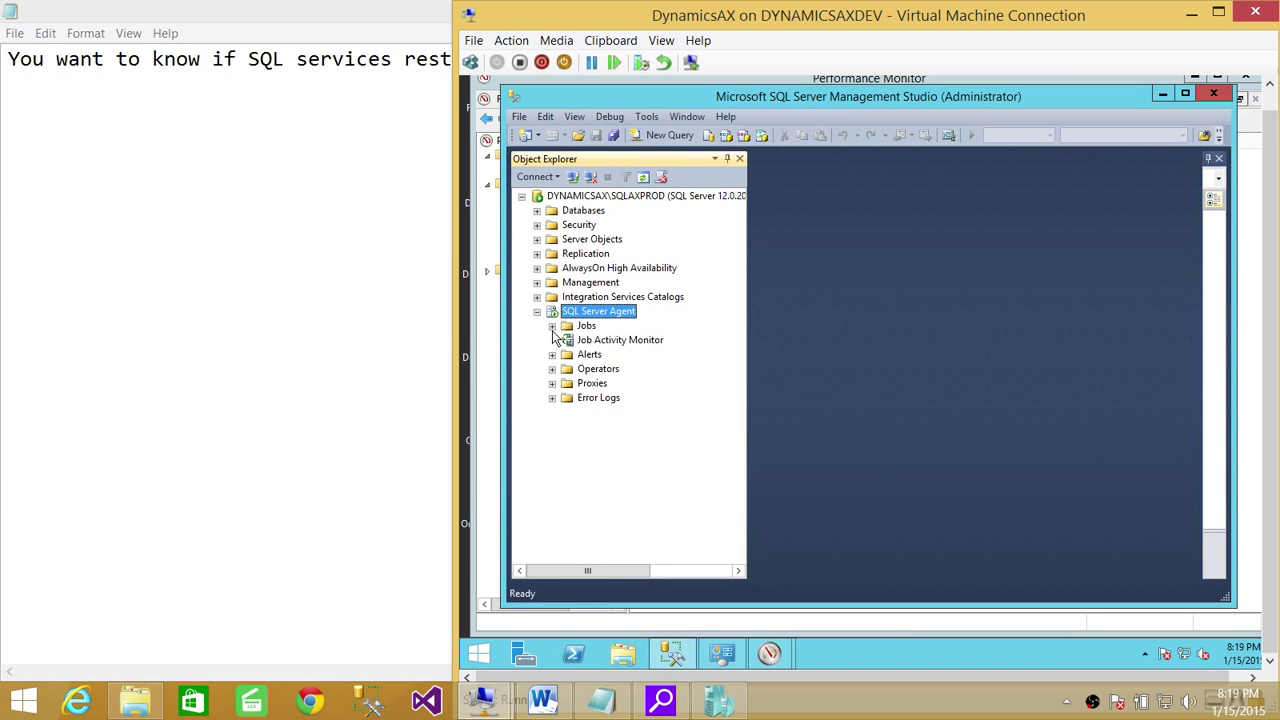
click(589, 355)
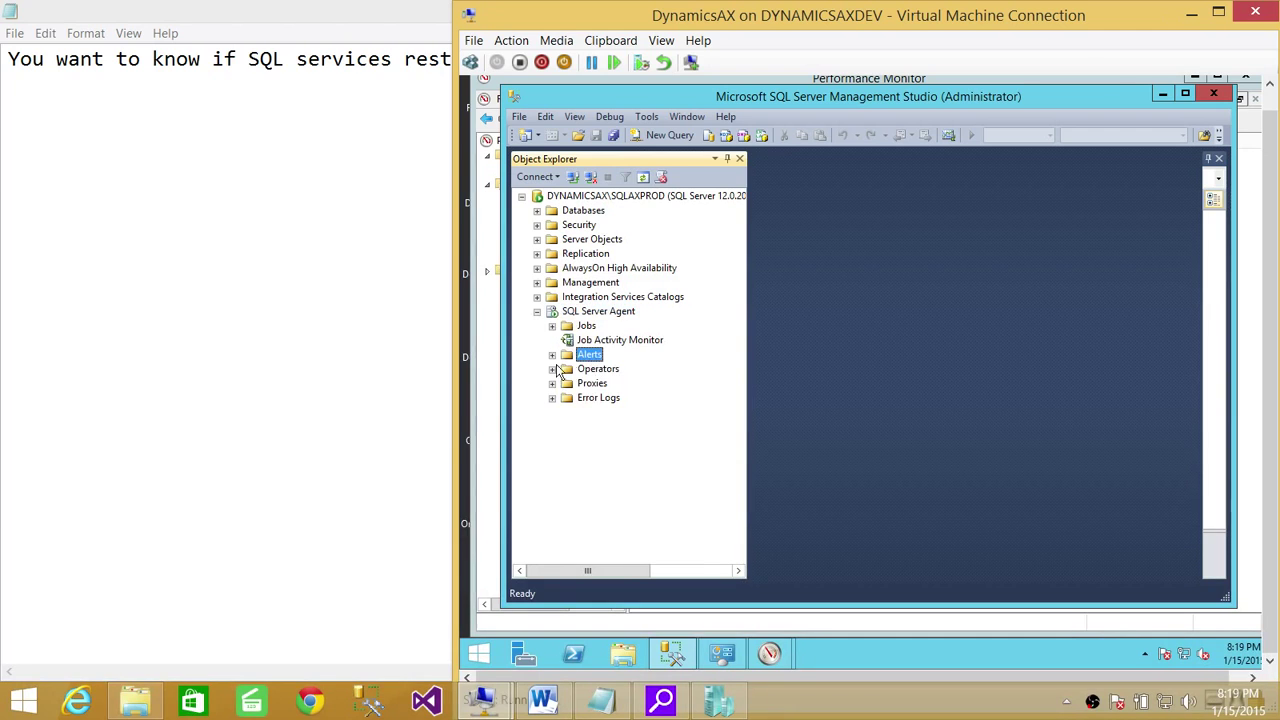
click(552, 355)
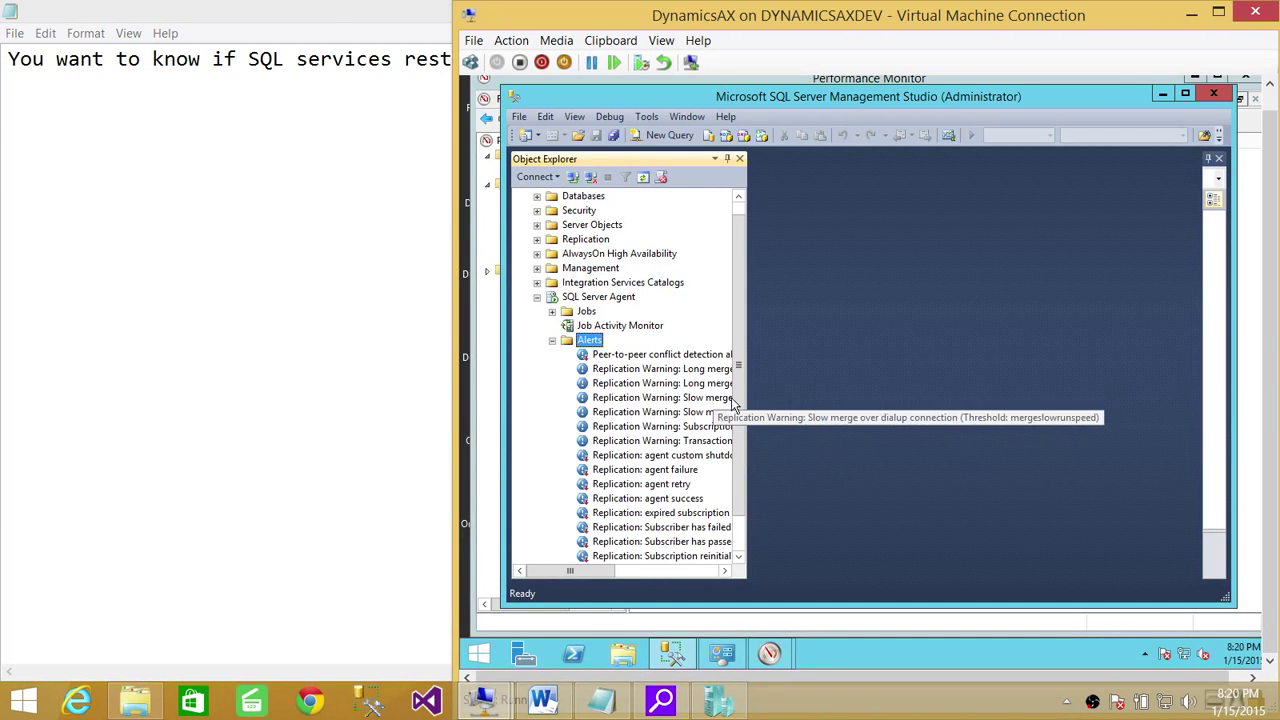
drag(741, 362, 741, 437)
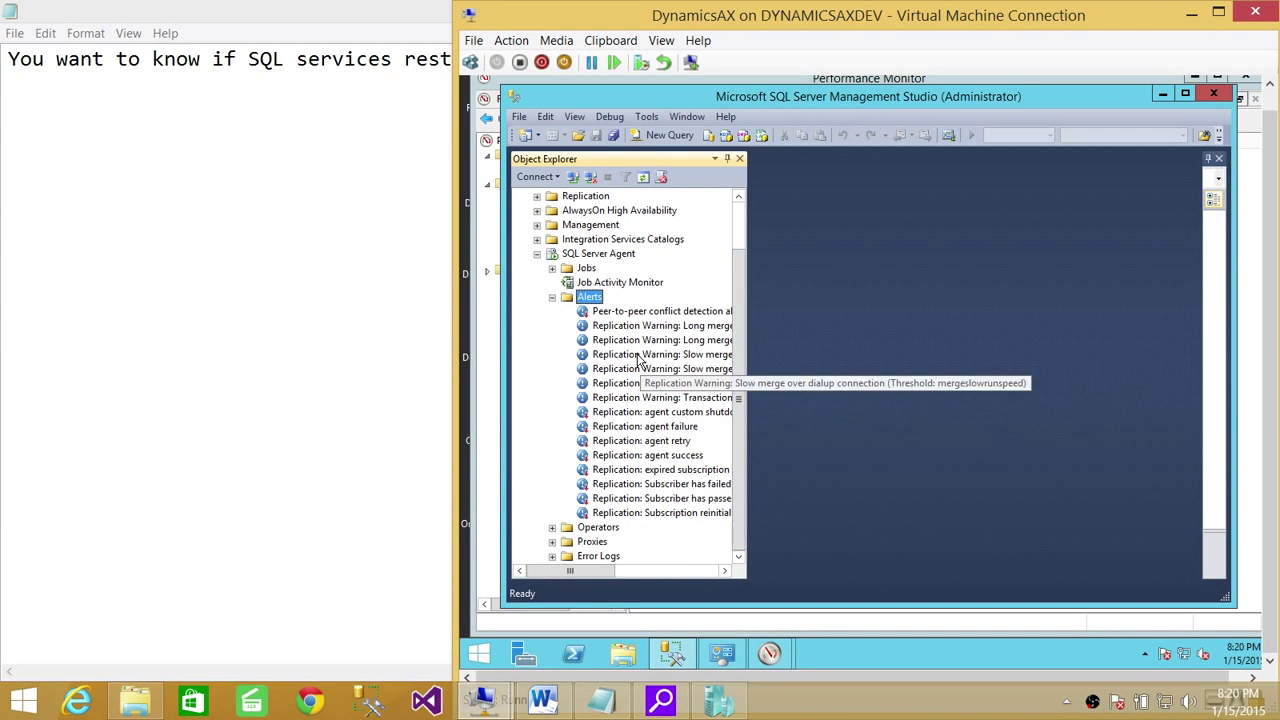
right_click(606, 298)
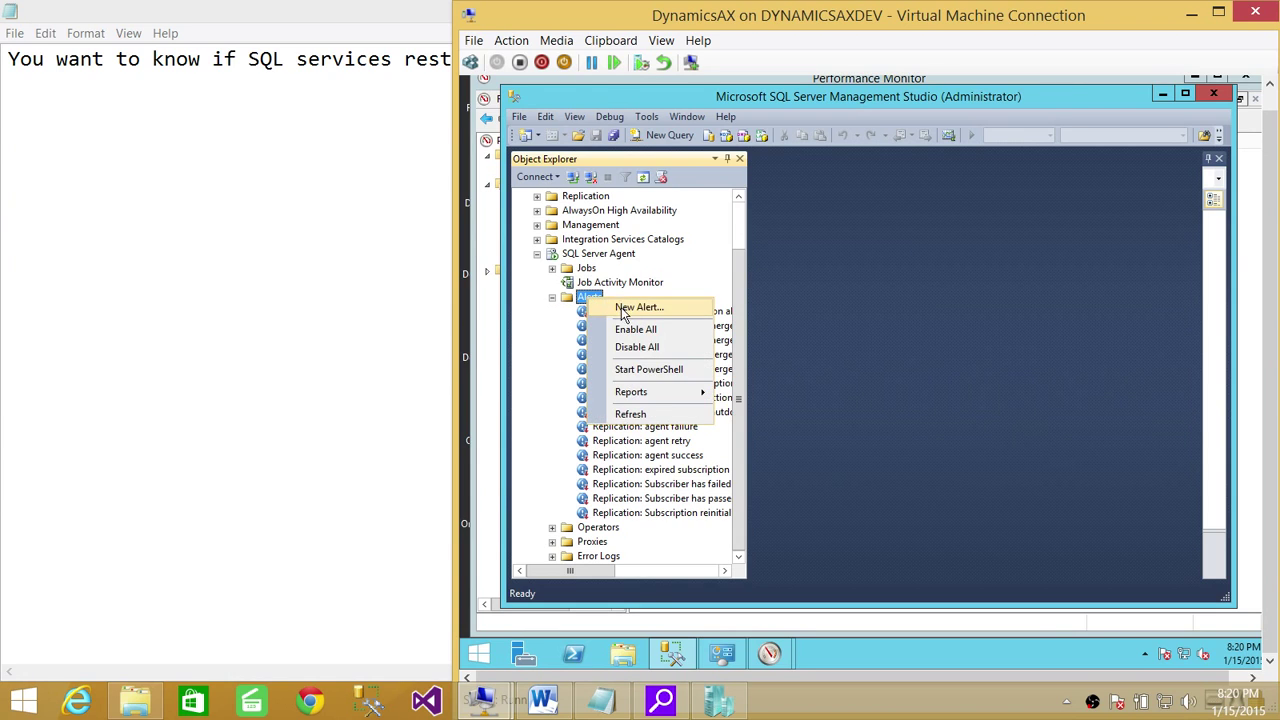
- Create a New Alert of type SQL Server event alert with severity 001 Miscellaneous System Information
click(632, 307)
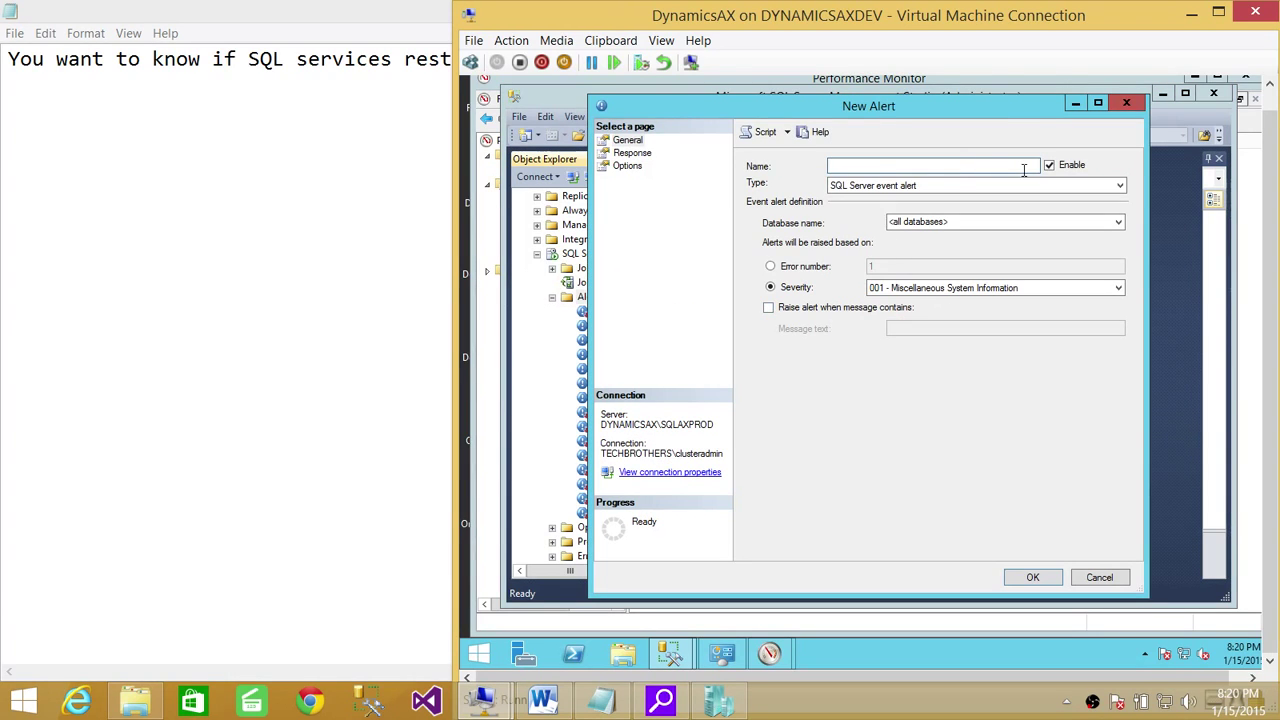
click(911, 189)
click(924, 199)
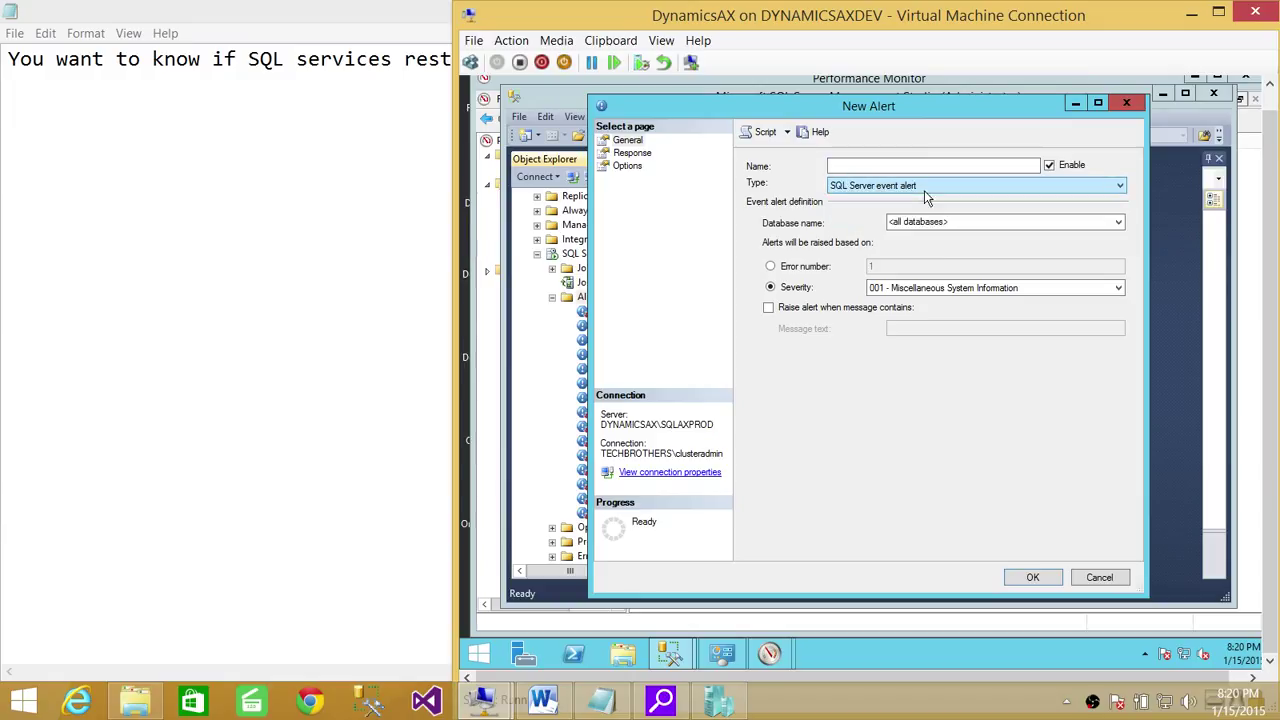
click(946, 290)
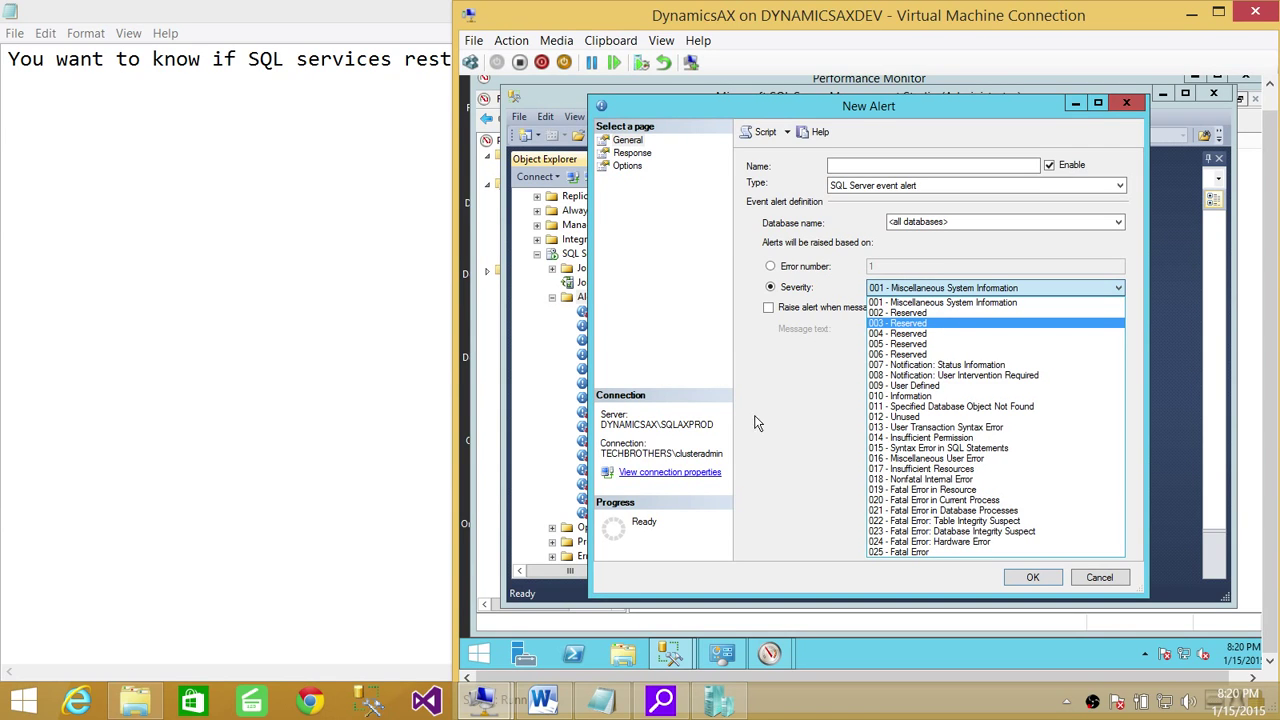
click(652, 320)
click(632, 153)
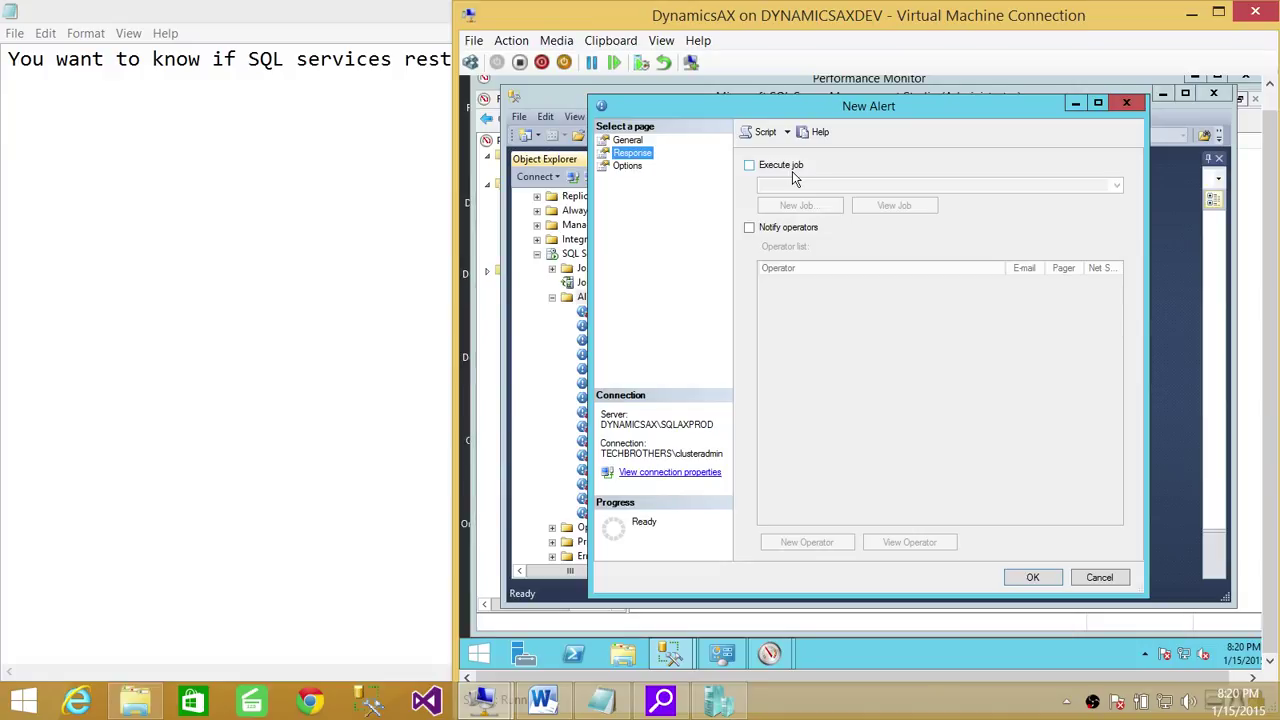
- Turn on Notify operators for the alert and switch to its Options page
click(749, 228)
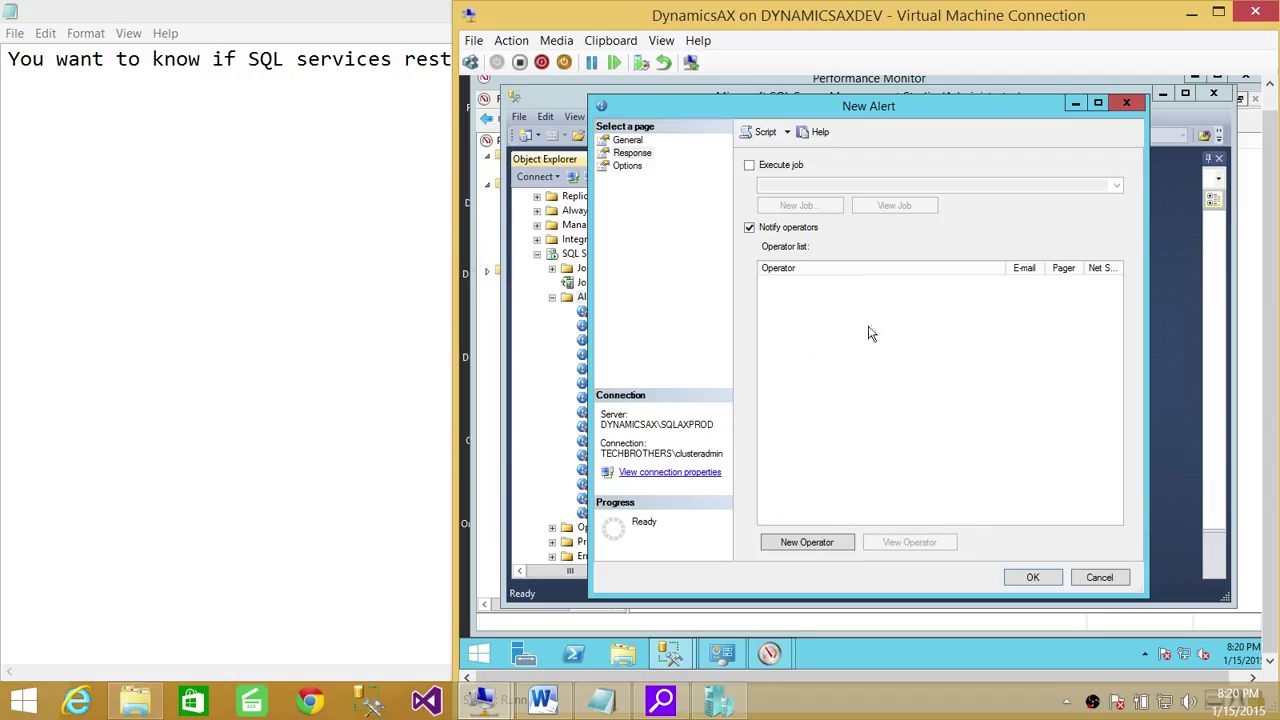
click(628, 167)
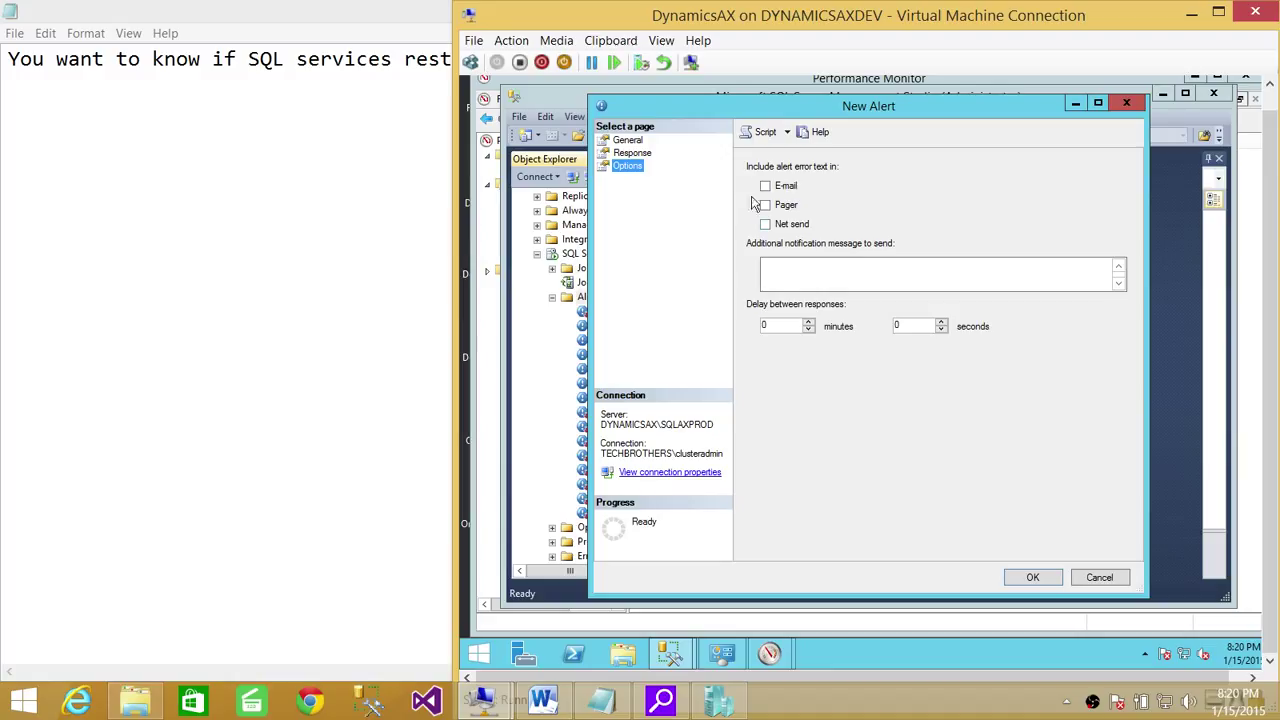